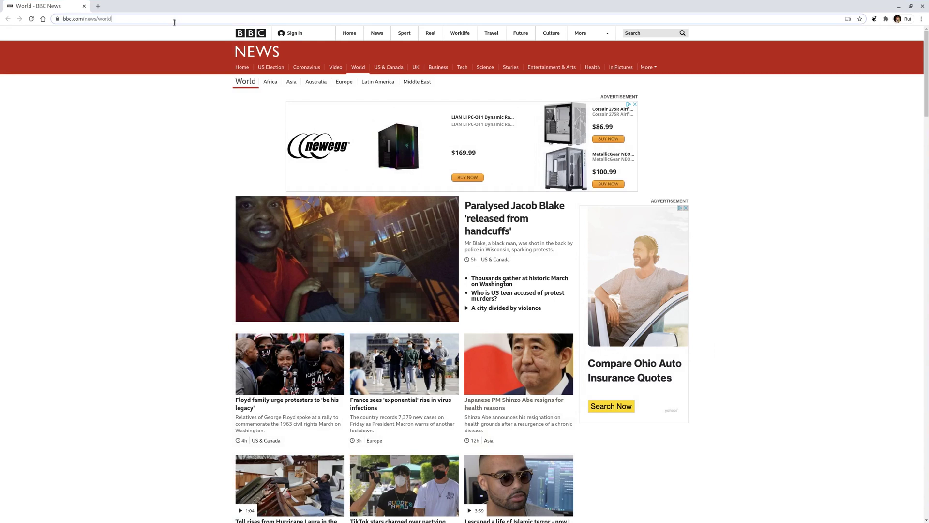
# - Browse to the router at 192.168.1.1 and sign in with the admin credentials
pyautogui.click(173, 22)
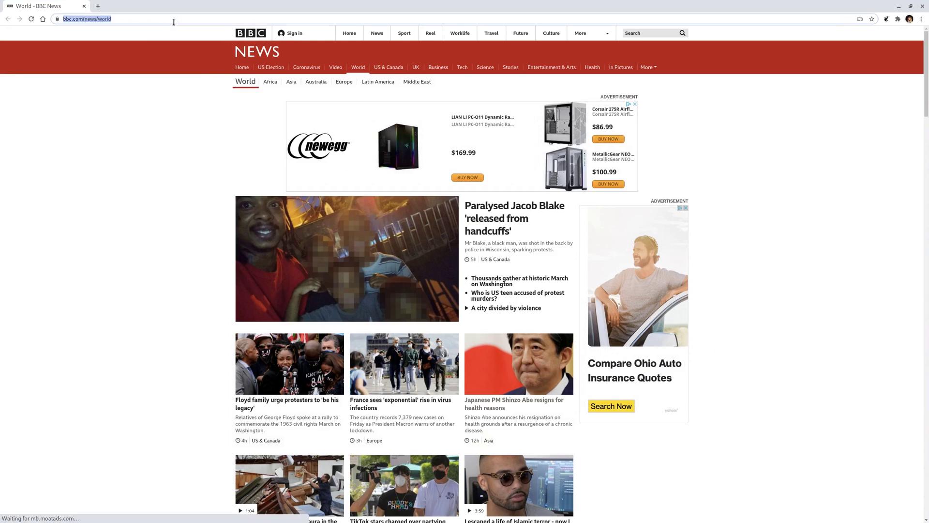
pyautogui.write('192.168.1.1')
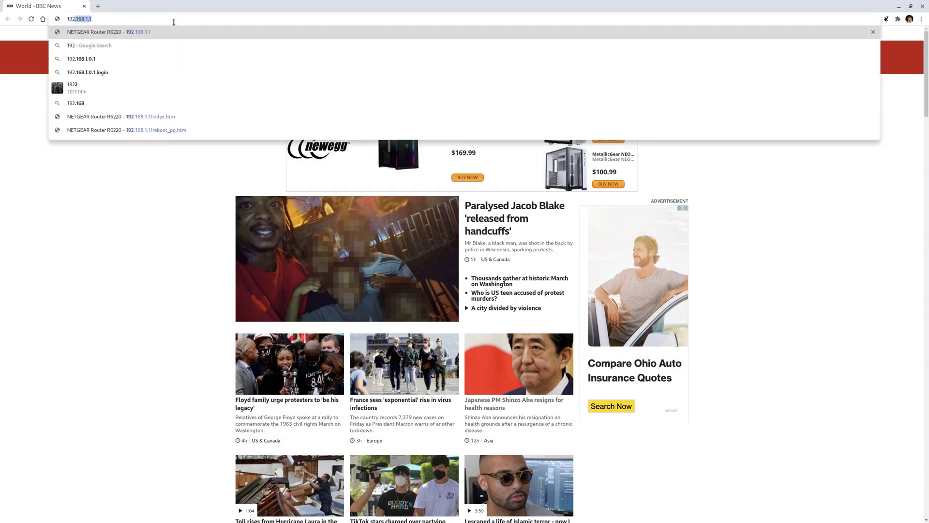
pyautogui.press('Return')
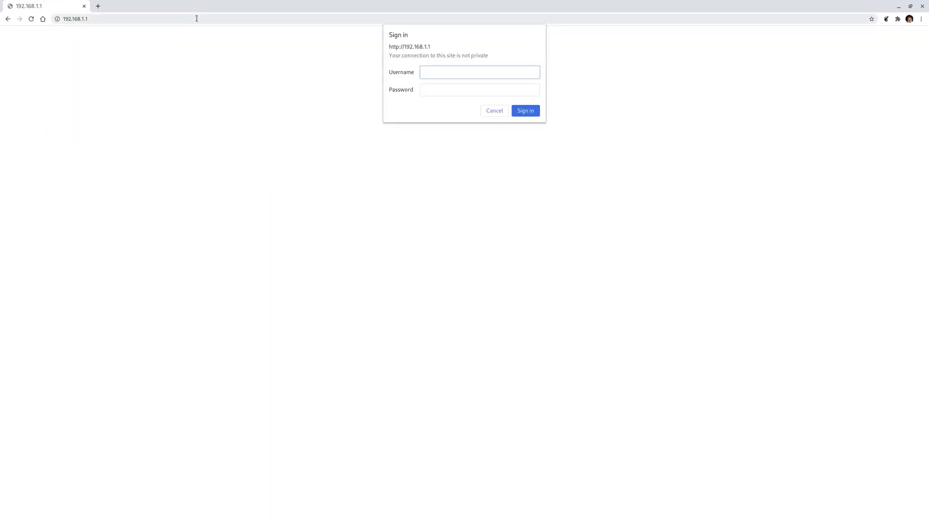
pyautogui.click(483, 78)
pyautogui.write('admin')
pyautogui.press('Tab')
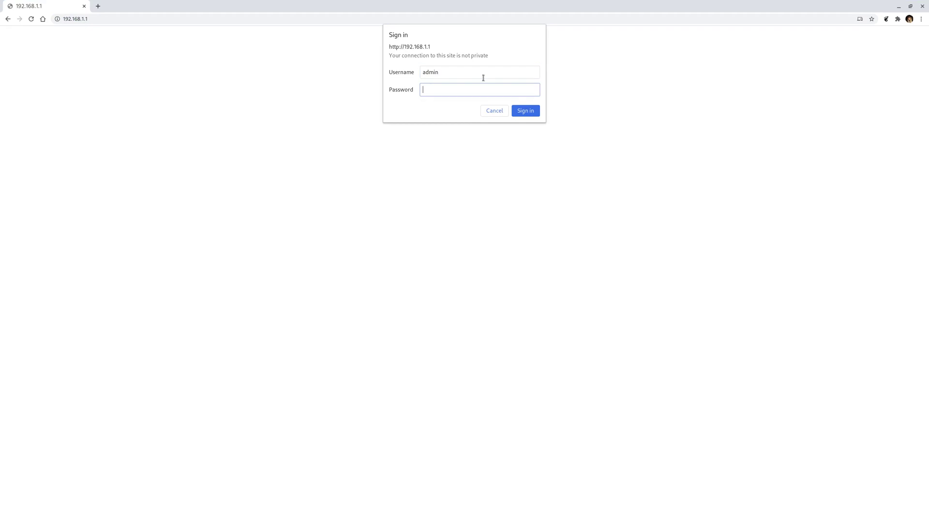
pyautogui.press('Return')
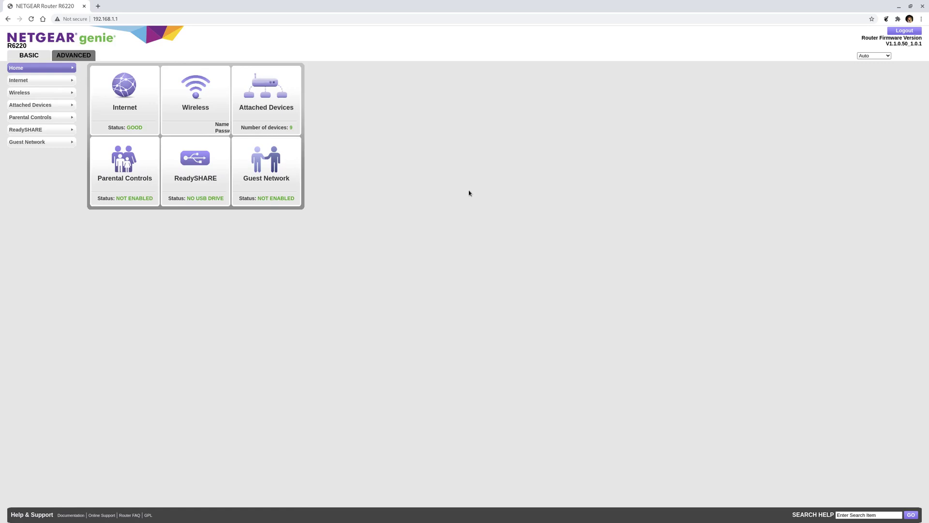
pyautogui.hotkey('ctrl', 'alt', 't')
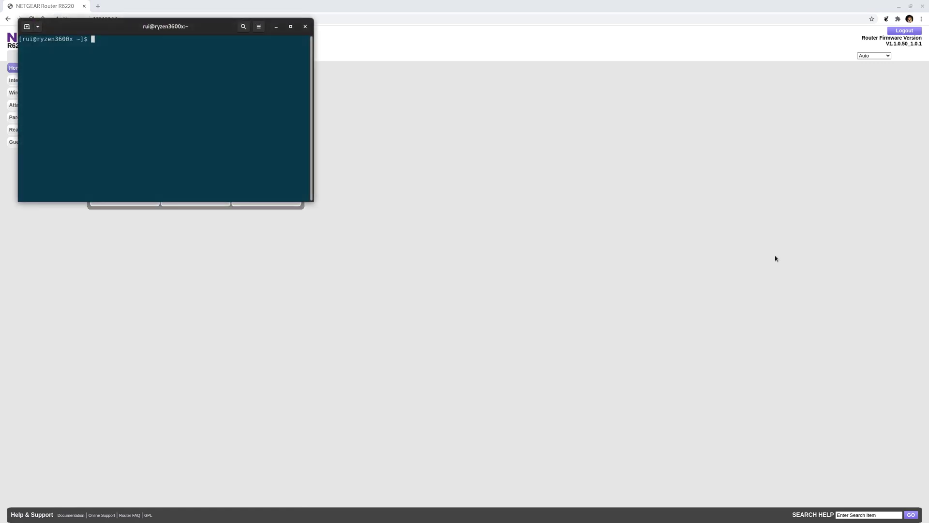
pyautogui.write('ip a | grep inet')
pyautogui.press('Return')
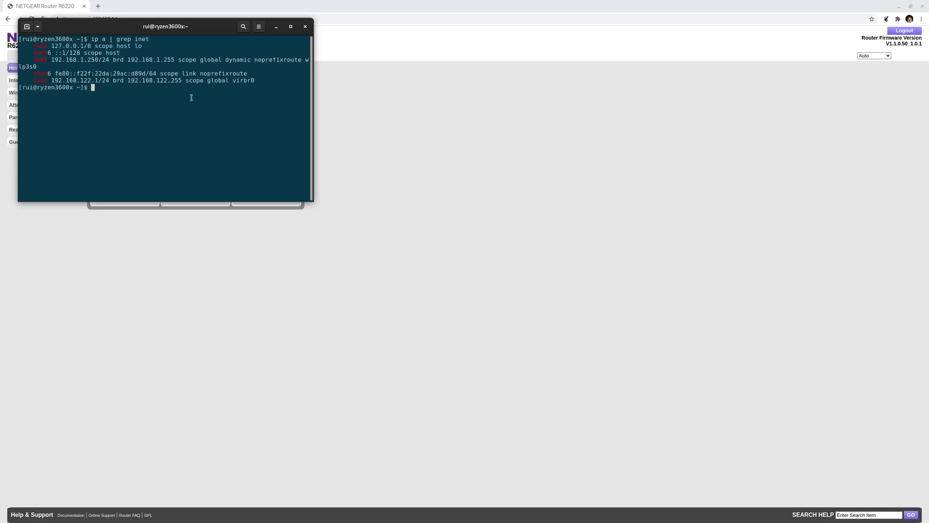
pyautogui.moveTo(98, 59); pyautogui.dragTo(53, 59)
pyautogui.click(170, 151)
pyautogui.write('exit')
pyautogui.press('Return')
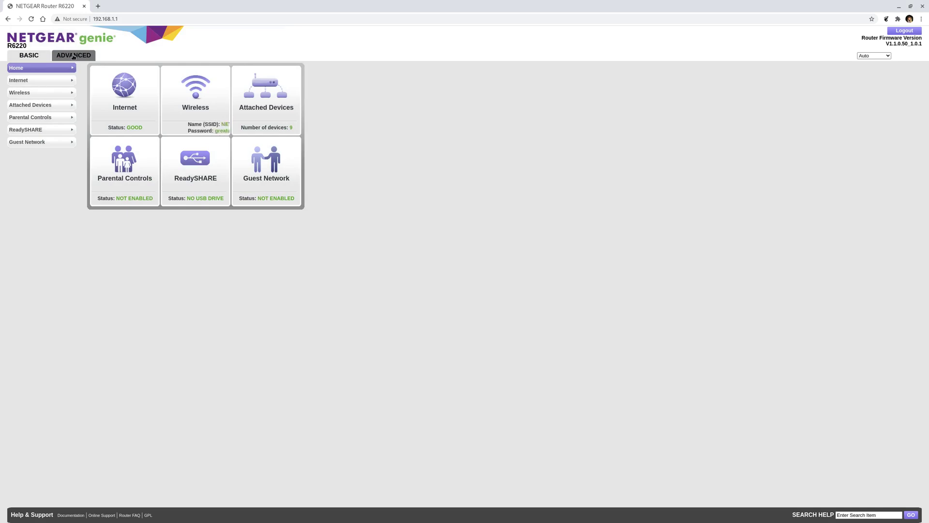
# - Open the LAN Setup page under Advanced > Setup
pyautogui.click(74, 56)
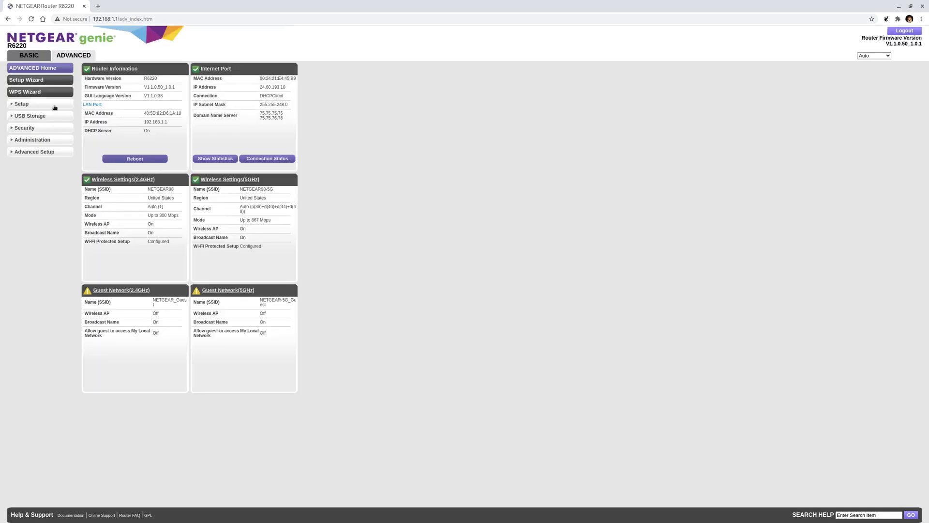
pyautogui.click(53, 106)
pyautogui.click(35, 146)
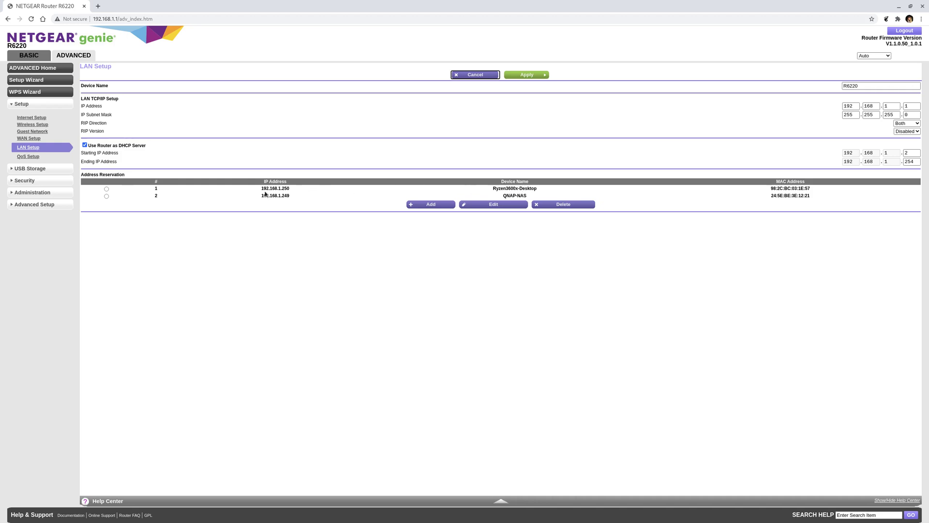
# - Review the existing reservations (192.168.1.250, QNAP-NAS at 192.168.1.249) and DHCP pool, then add a new reservation
pyautogui.moveTo(258, 190); pyautogui.dragTo(296, 191)
pyautogui.moveTo(529, 196); pyautogui.dragTo(502, 196)
pyautogui.moveTo(291, 196); pyautogui.dragTo(260, 196)
pyautogui.click(395, 249)
pyautogui.moveTo(911, 155)
pyautogui.mouseDown()
pyautogui.moveTo(900, 156)
pyautogui.moveTo(914, 162)
pyautogui.moveTo(905, 163)
pyautogui.mouseUp()
pyautogui.click(341, 242)
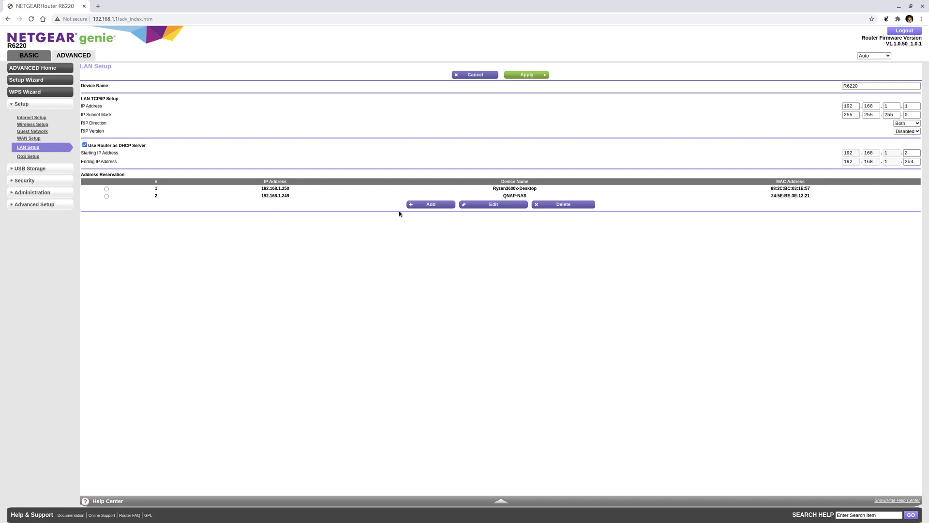
pyautogui.click(424, 205)
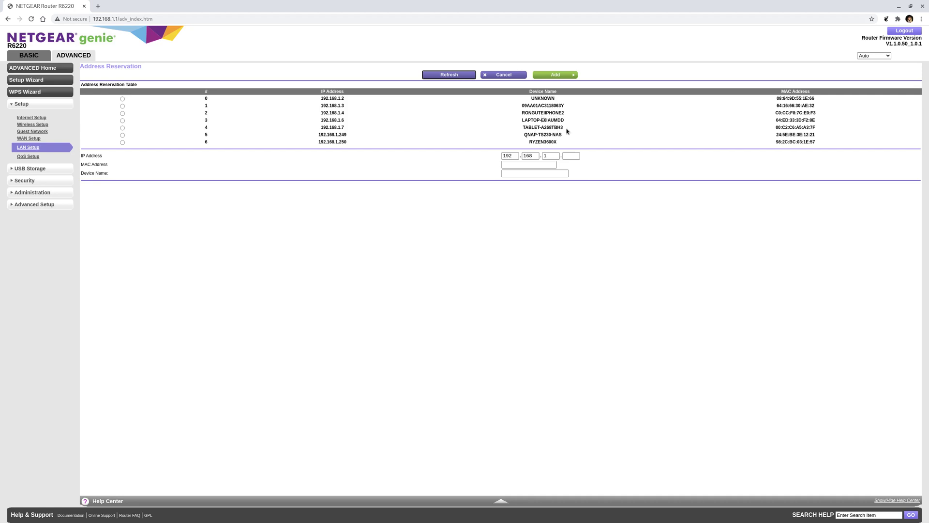
pyautogui.moveTo(566, 122); pyautogui.dragTo(522, 121)
pyautogui.rightClick(531, 121)
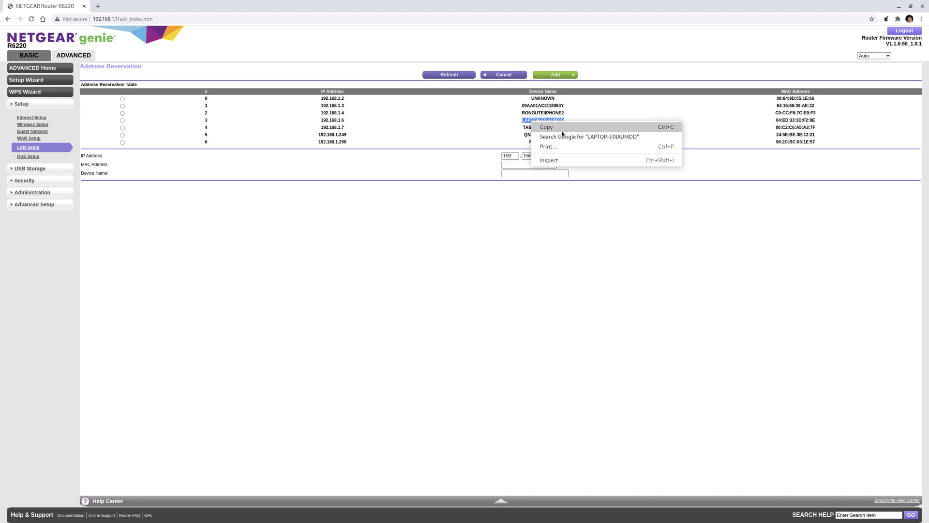
pyautogui.click(562, 130)
pyautogui.moveTo(776, 121); pyautogui.dragTo(812, 126)
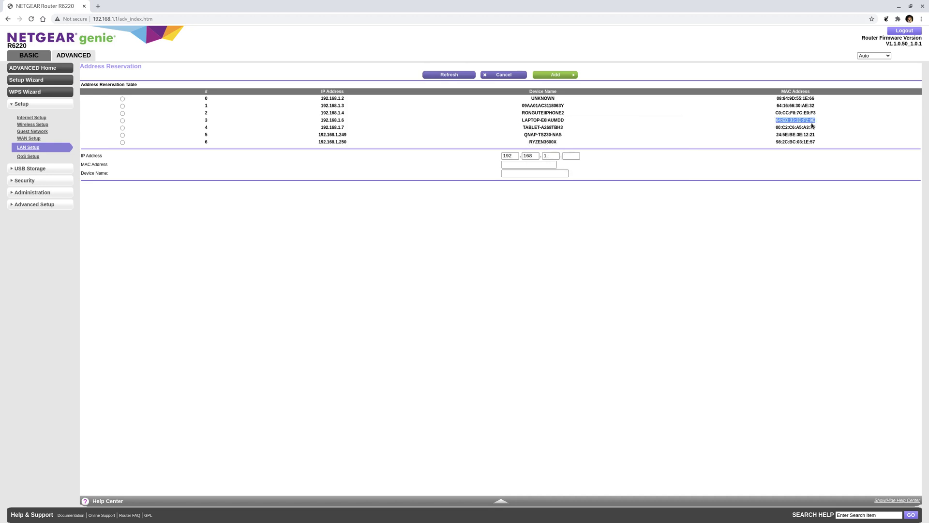
pyautogui.rightClick(813, 126)
pyautogui.click(799, 126)
pyautogui.click(525, 165)
pyautogui.rightClick(525, 166)
pyautogui.click(540, 214)
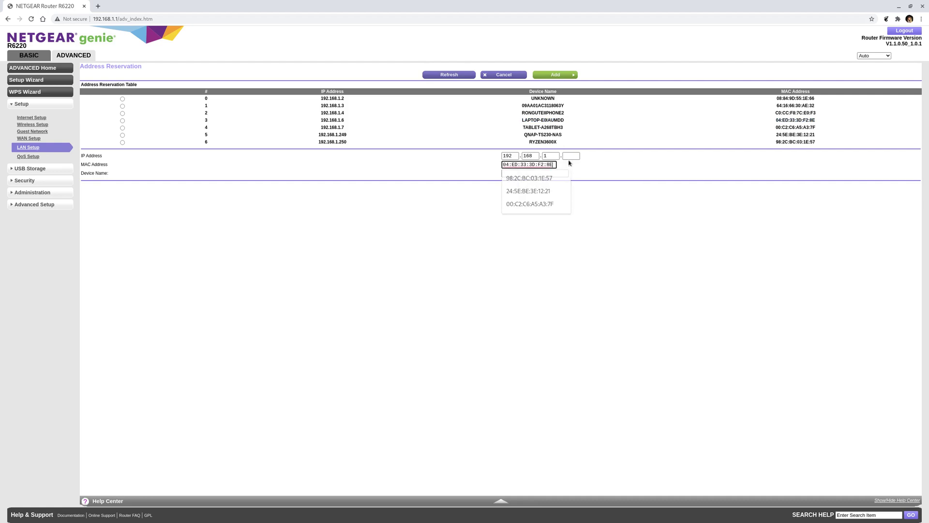
# - Enter 248 as the IP's last octet and type the device name Lenovo-Laptop
pyautogui.click(568, 155)
pyautogui.write('248')
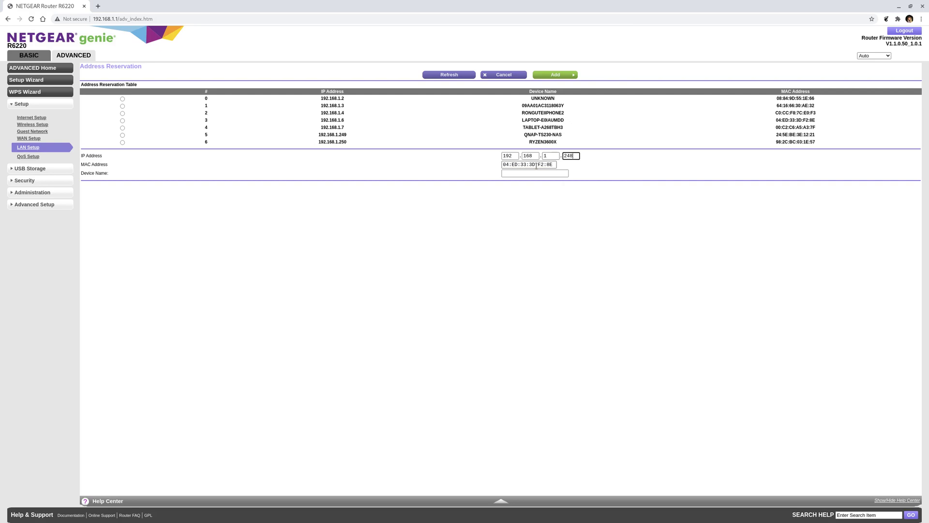
pyautogui.click(534, 173)
pyautogui.write('Long')
pyautogui.press('BackSpace')
pyautogui.press('BackSpace')
pyautogui.press('BackSpace')
pyautogui.write('enovo-L')
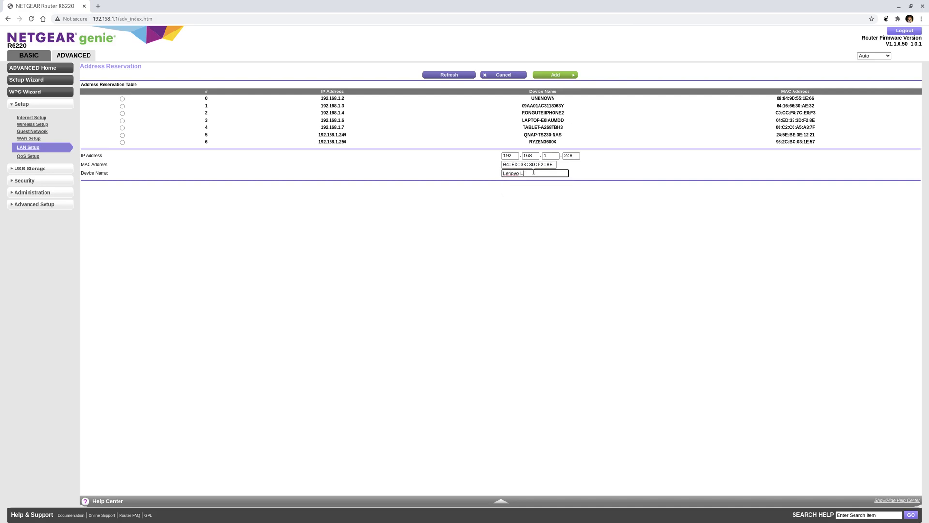
pyautogui.write('aptop')
# - Discard the Lenovo-Laptop reservation unsaved and go back to the Advanced Home dashboard
pyautogui.click(508, 76)
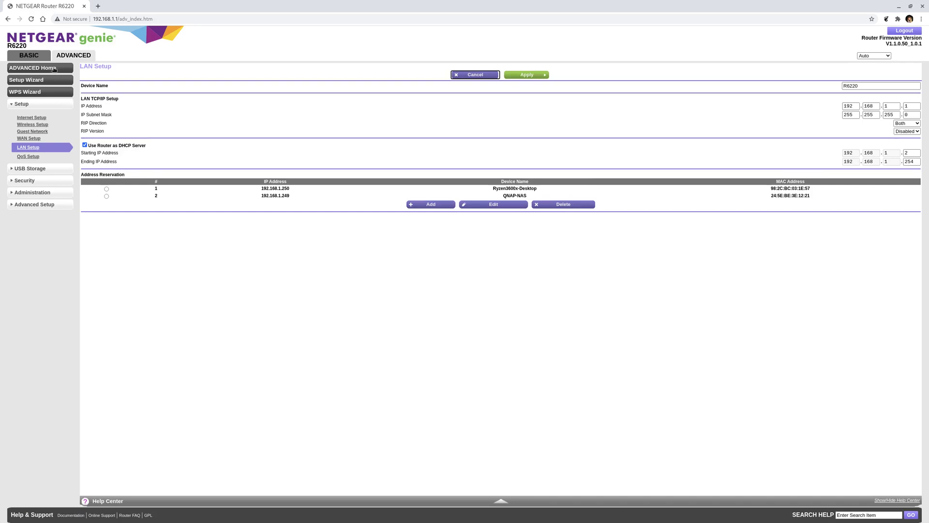
pyautogui.click(43, 103)
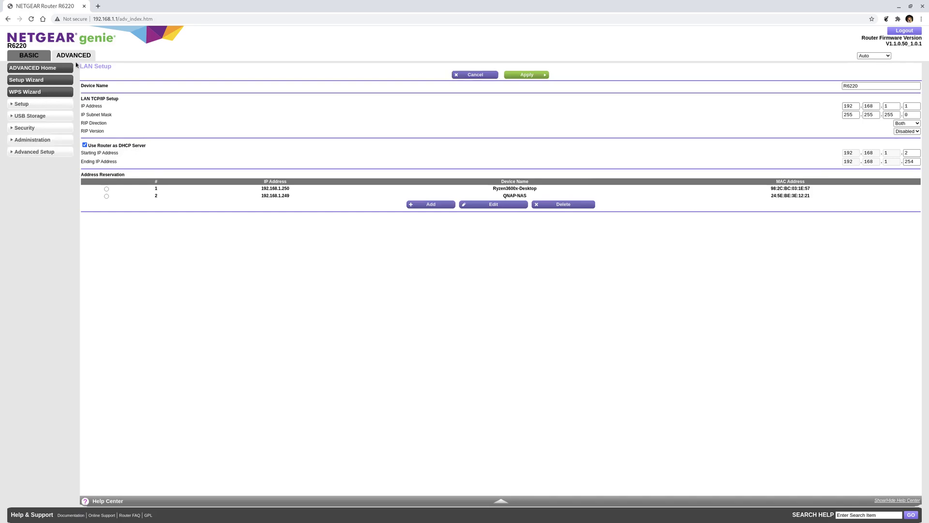
pyautogui.click(81, 55)
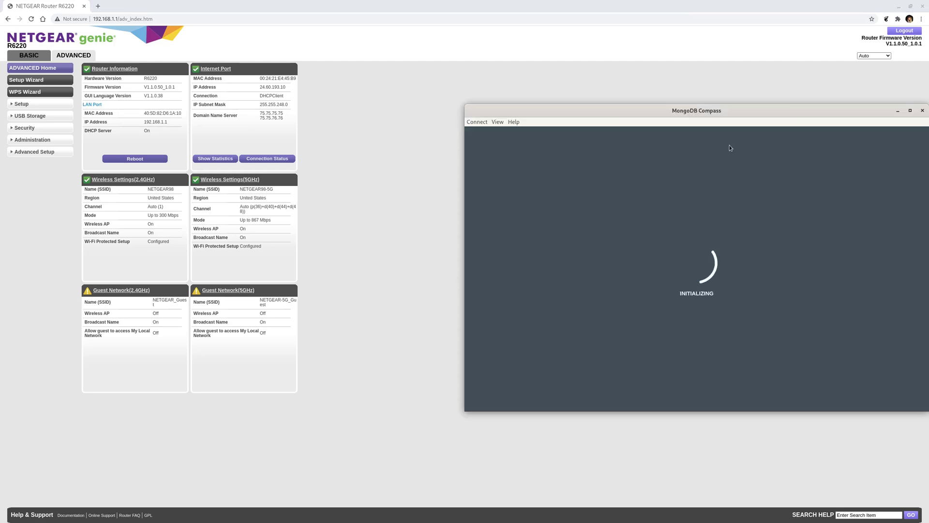
# - Maximize Compass and load the saved 192.168.1.11:27017 connection details
pyautogui.doubleClick(735, 115)
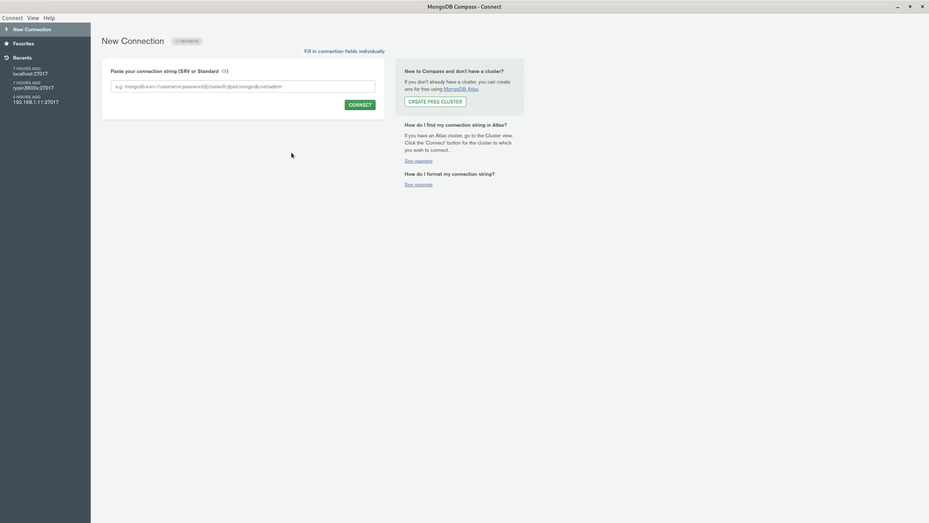
pyautogui.click(367, 52)
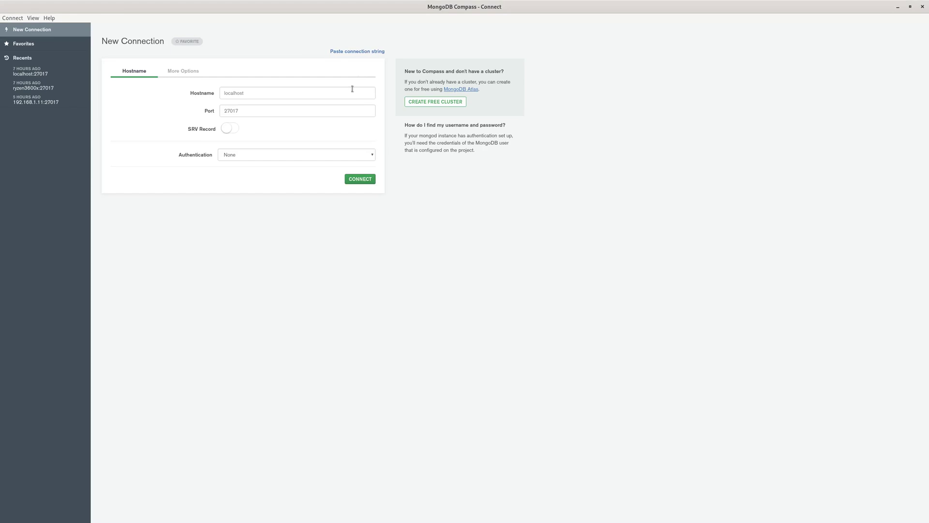
pyautogui.click(363, 51)
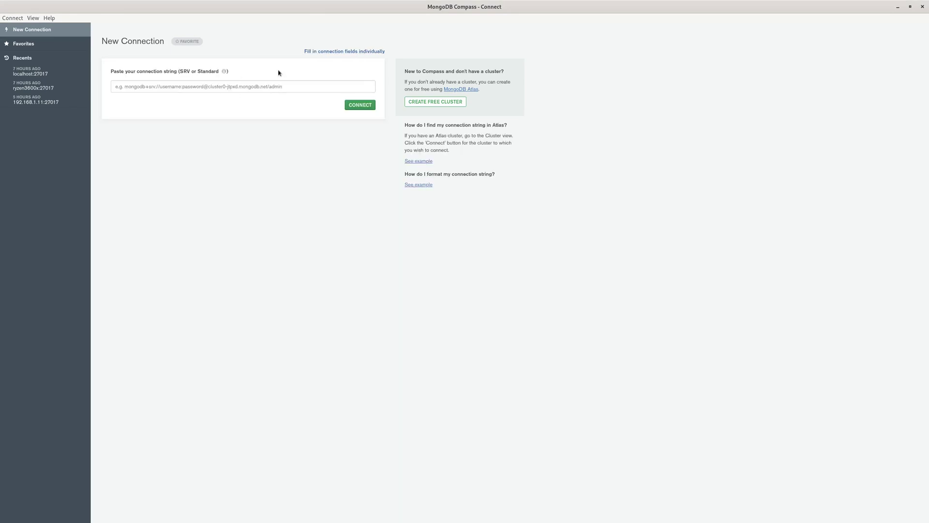
pyautogui.click(346, 51)
pyautogui.click(246, 108)
pyautogui.click(36, 100)
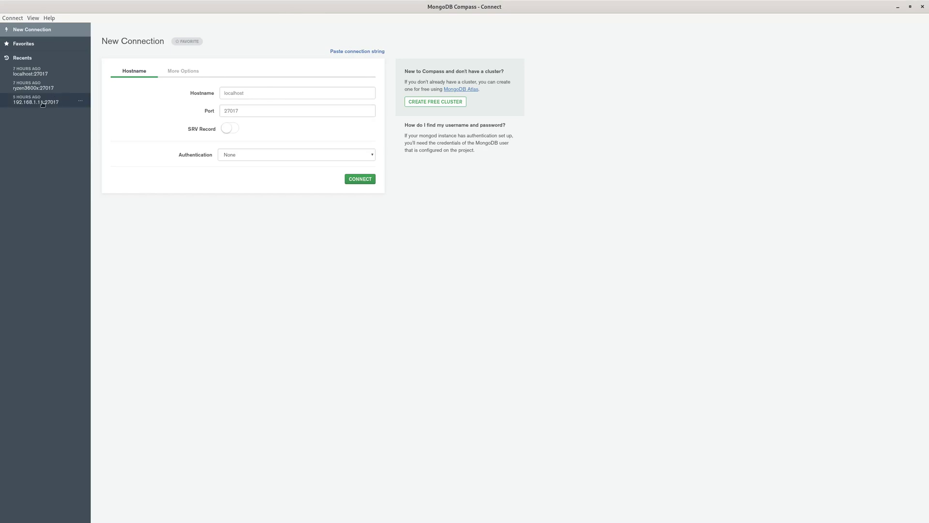
# - Change the hostname to 192.168.1.250, connect, and shrink Compass to reveal the router page
pyautogui.click(279, 94)
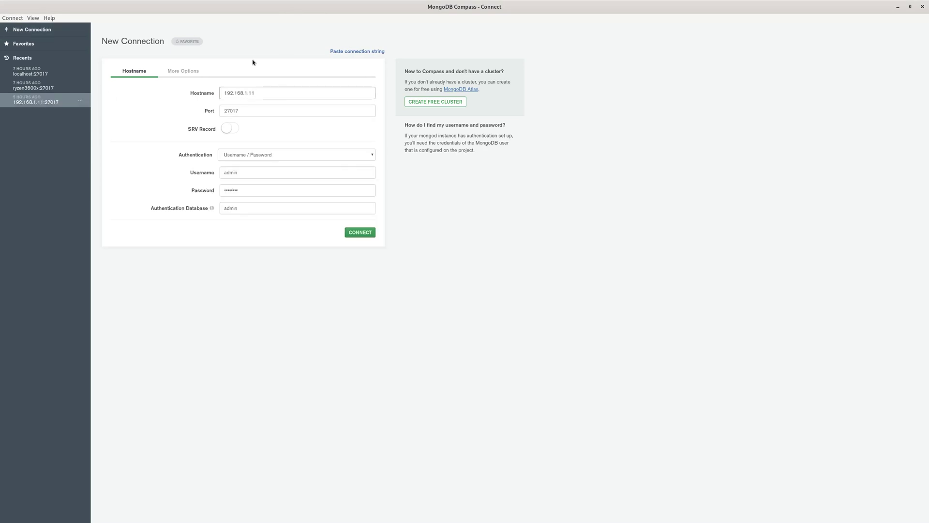
pyautogui.press('BackSpace')
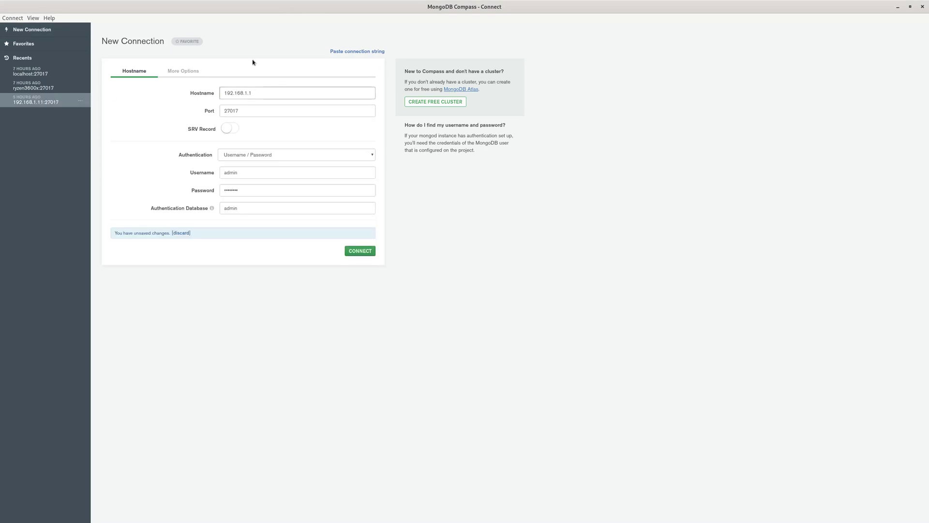
pyautogui.write('250')
pyautogui.click(361, 252)
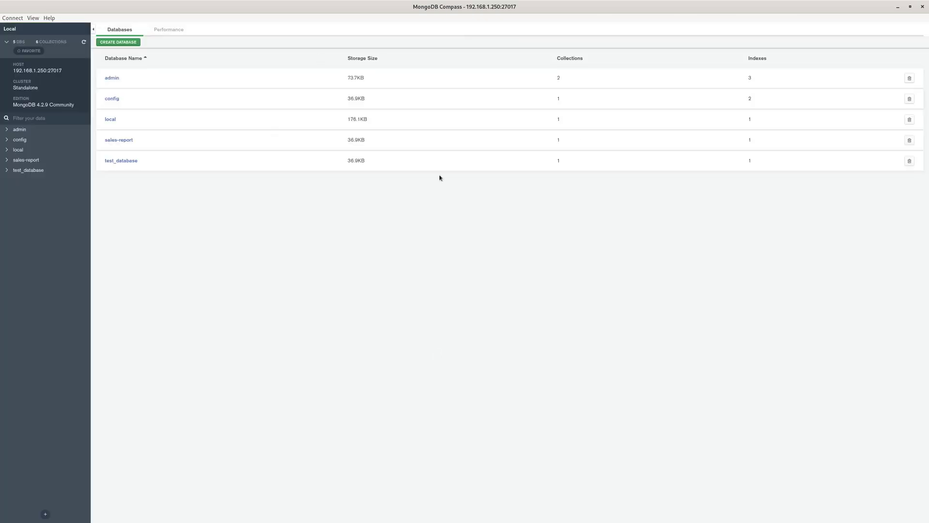
pyautogui.moveTo(299, 7); pyautogui.dragTo(928, 121)
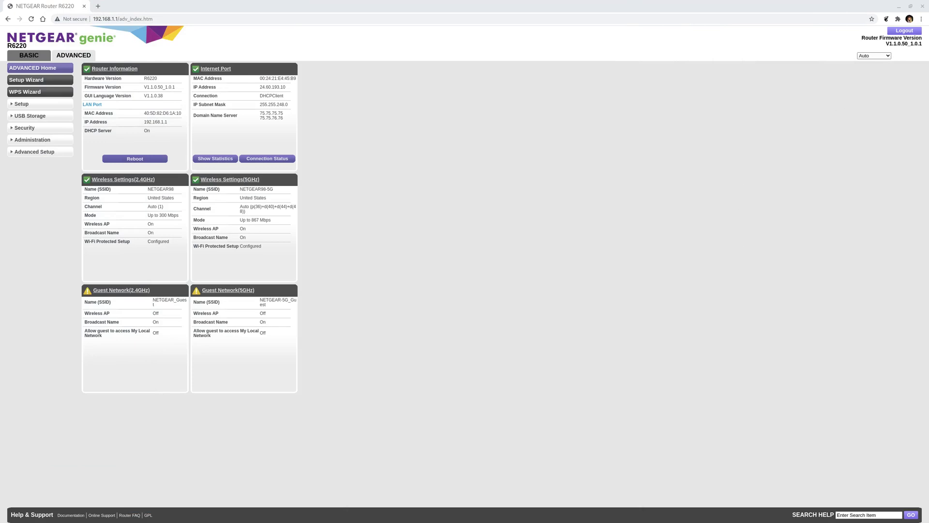